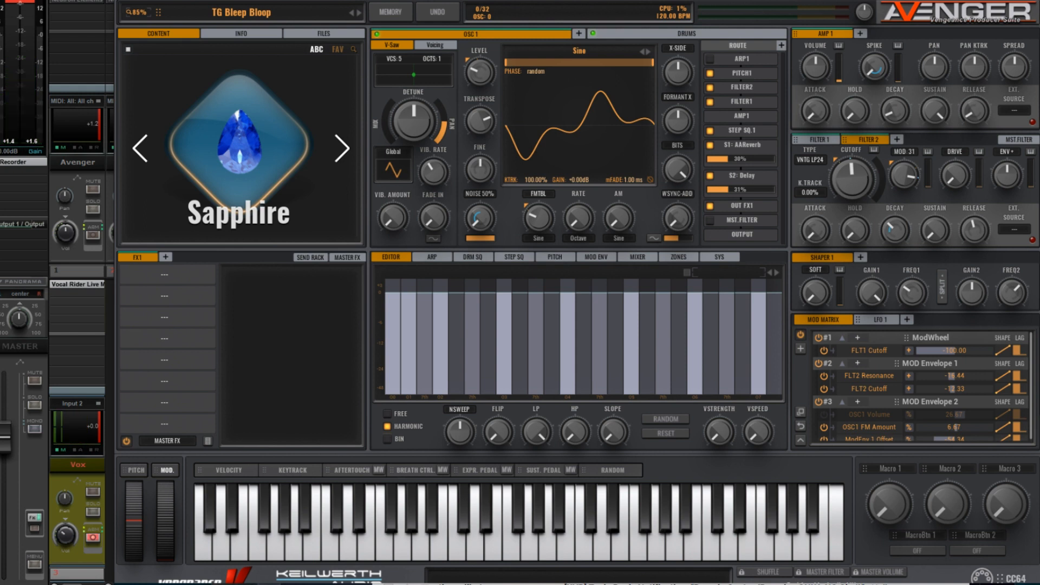
Initialize all synth settings to a blank preset and choose the basic Sine shape for OSC 1.
{"action": "left_click", "coordinate": [385, 11]}
{"action": "left_click", "coordinate": [419, 71]}
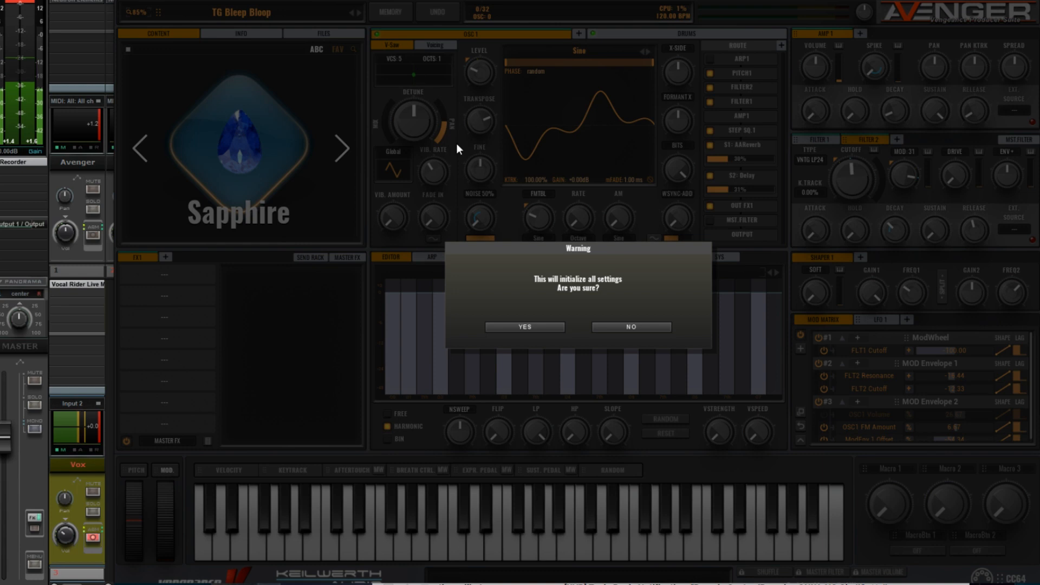
{"action": "left_click", "coordinate": [559, 325]}
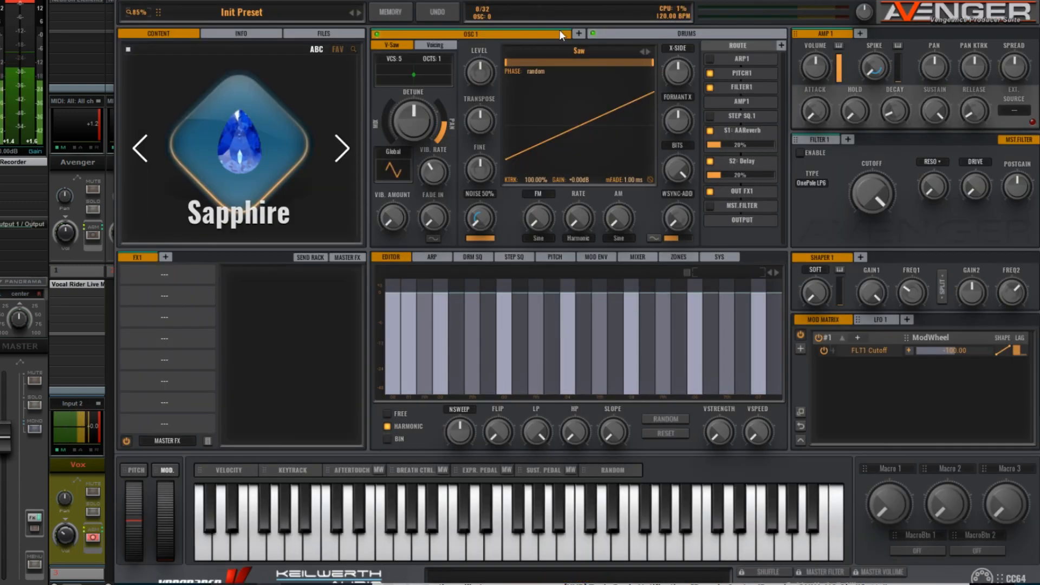
{"action": "left_click", "coordinate": [577, 51]}
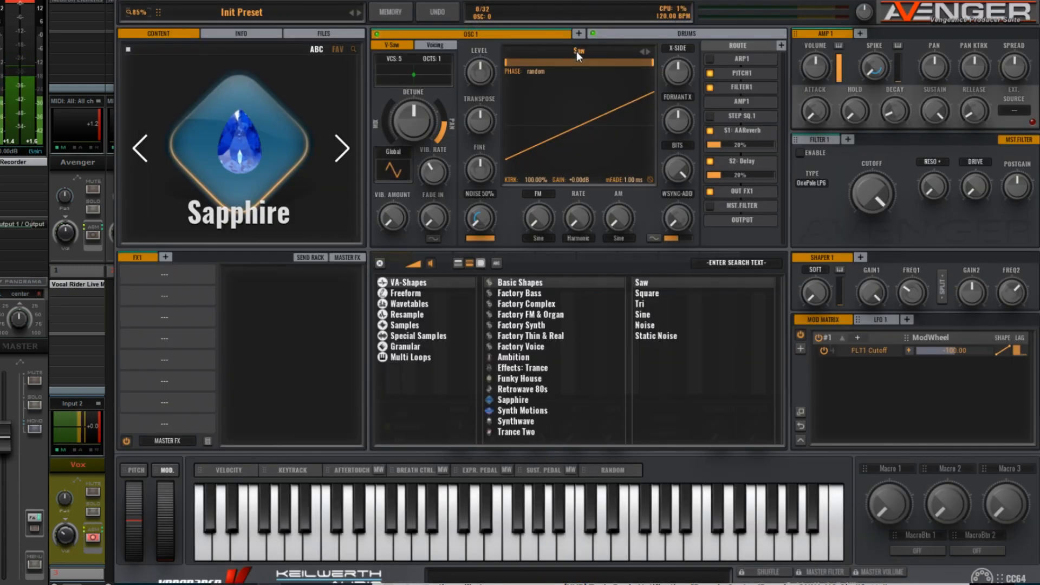
{"action": "left_click", "coordinate": [641, 316]}
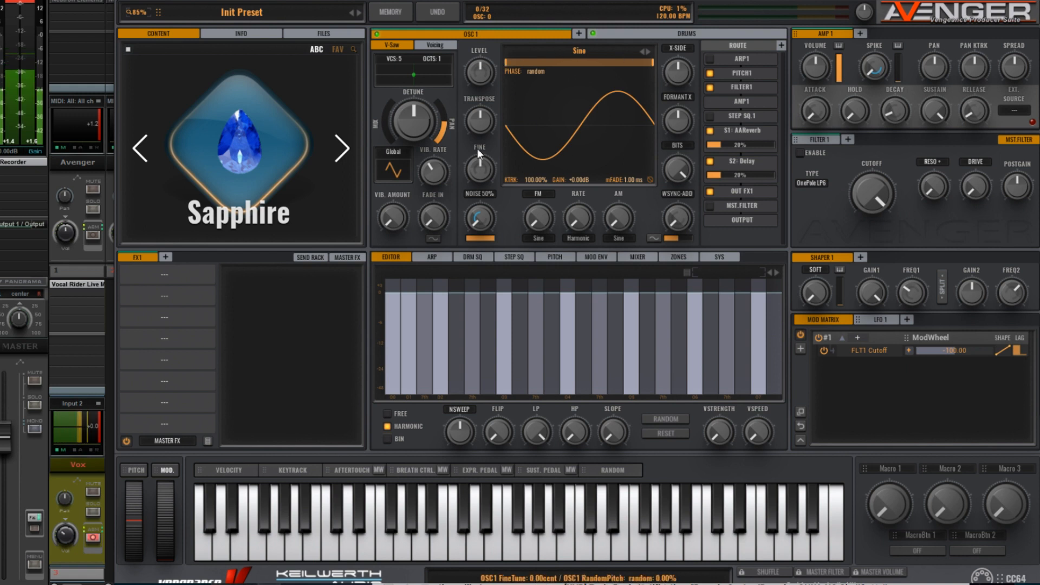
Lower OSC 1's level to about 48% and raise its AAReverb and Delay sends to 34%.
{"action": "left_click_drag", "start_coordinate": [477, 80], "coordinate": [481, 101]}
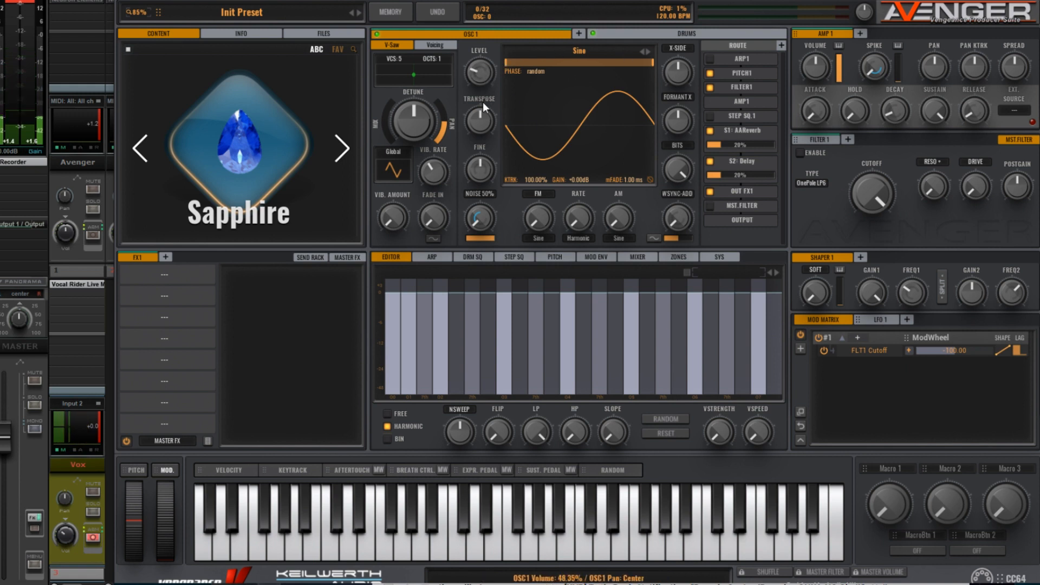
{"action": "left_click_drag", "start_coordinate": [739, 143], "coordinate": [743, 173]}
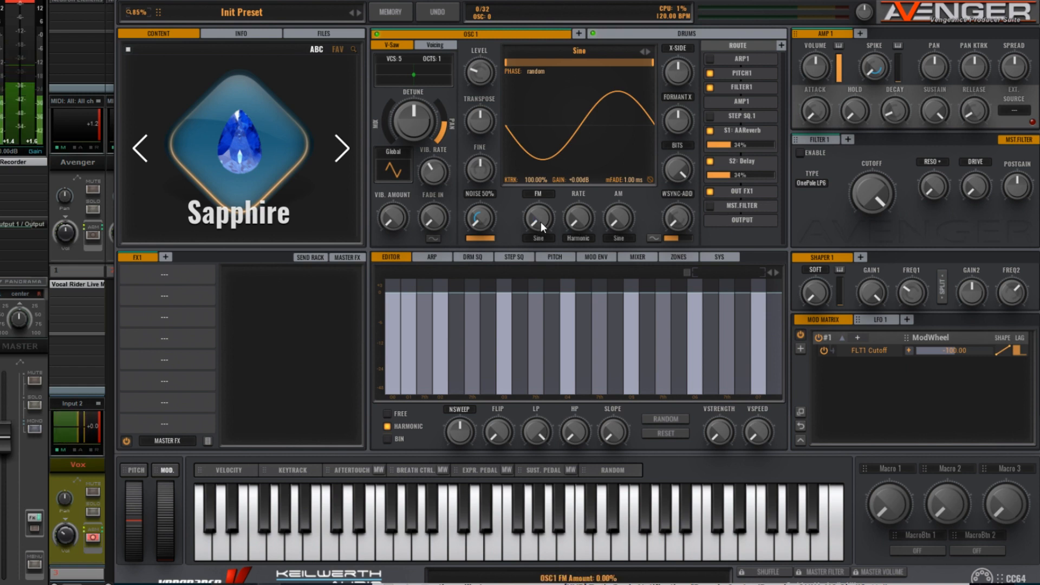
Raise OSC 1's FM amount with the FM table cut (alias-free) mode, and reduce AMP 1's volume velocity amount to near zero.
{"action": "left_click_drag", "start_coordinate": [541, 223], "coordinate": [541, 195]}
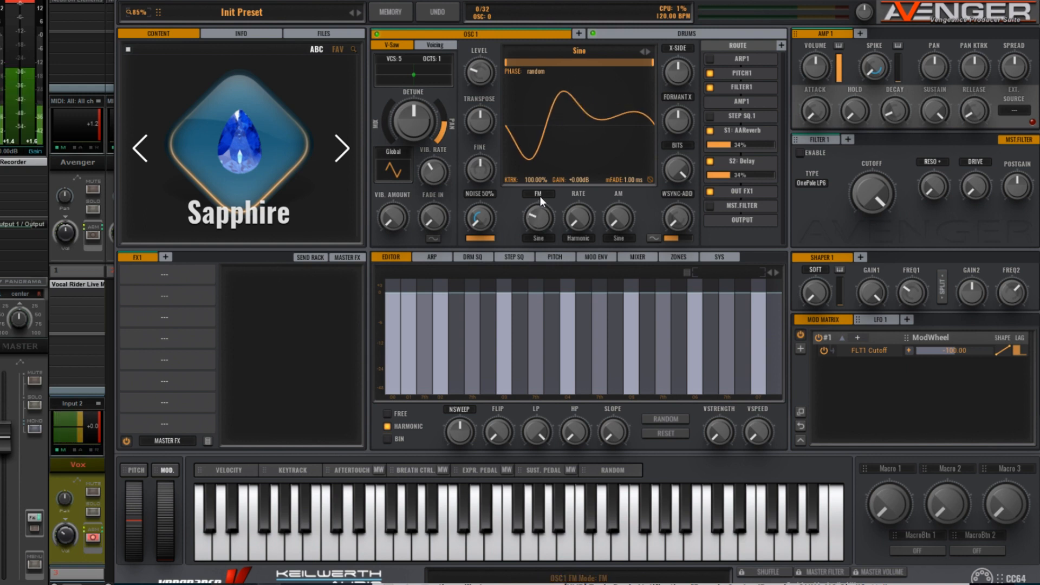
{"action": "left_click", "coordinate": [541, 195]}
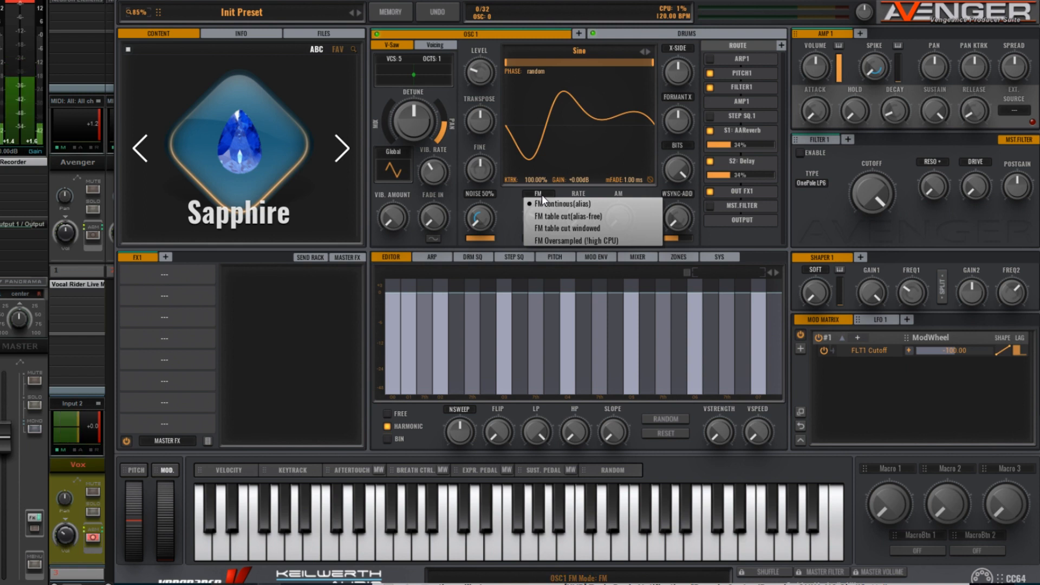
{"action": "left_click", "coordinate": [585, 217]}
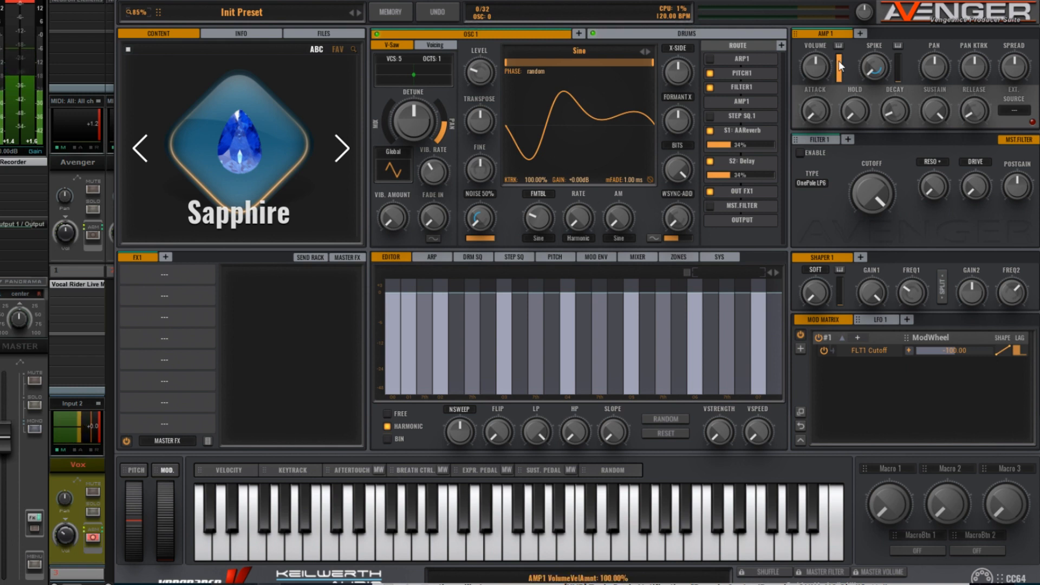
{"action": "left_click_drag", "start_coordinate": [840, 60], "coordinate": [840, 66]}
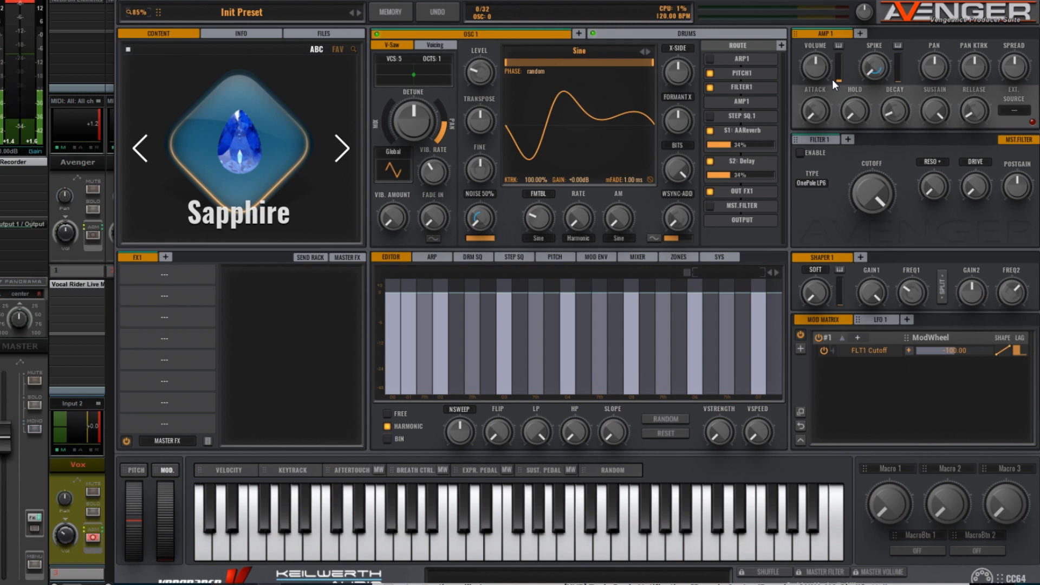
Go to Filter 1 from OSC 1's route, lower its cutoff to about mid-range and raise its cutoff envelope amount.
{"action": "right_click", "coordinate": [743, 90]}
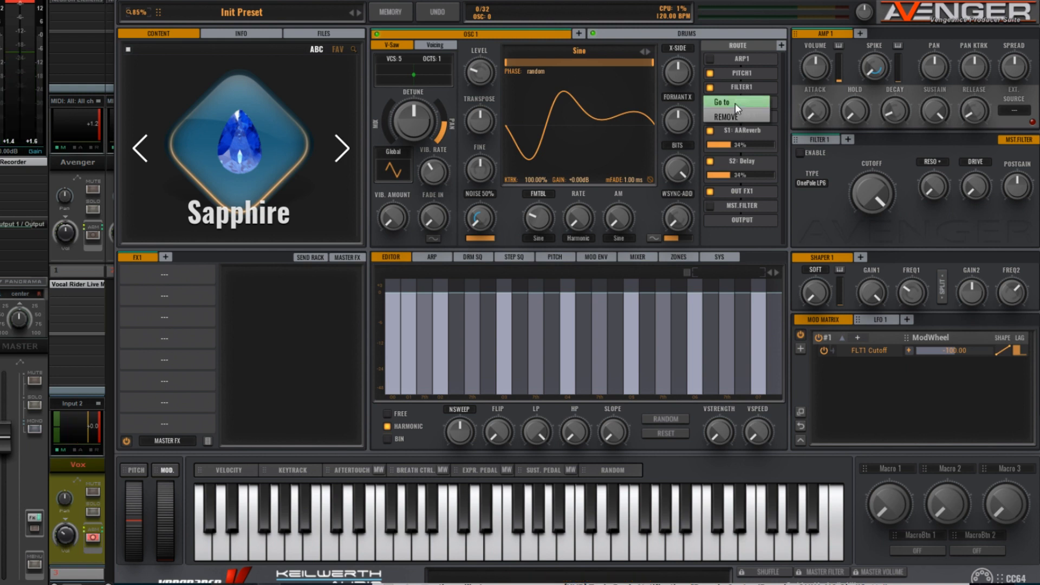
{"action": "left_click", "coordinate": [735, 103]}
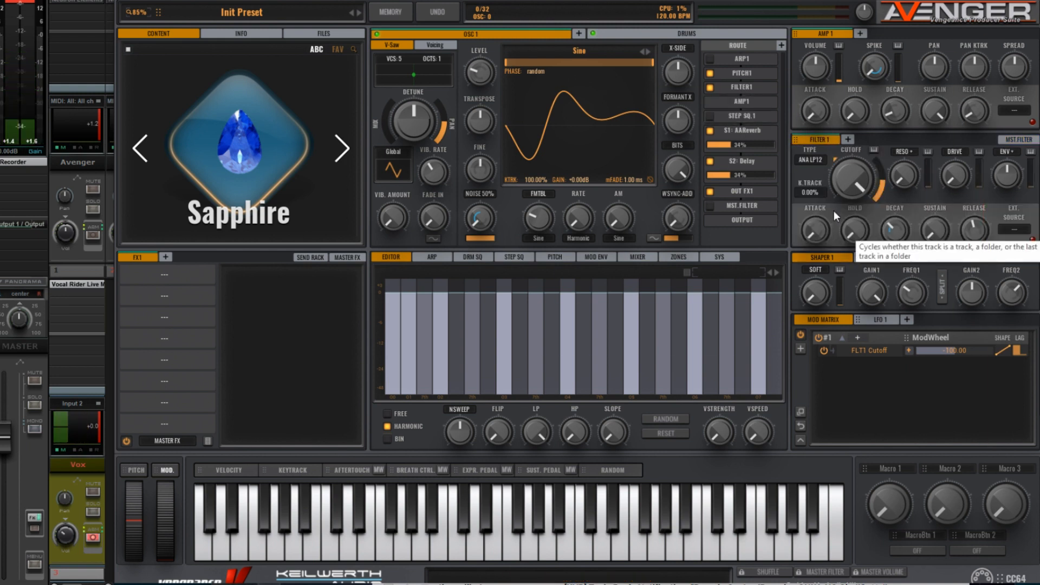
{"action": "left_click_drag", "start_coordinate": [854, 176], "coordinate": [847, 212]}
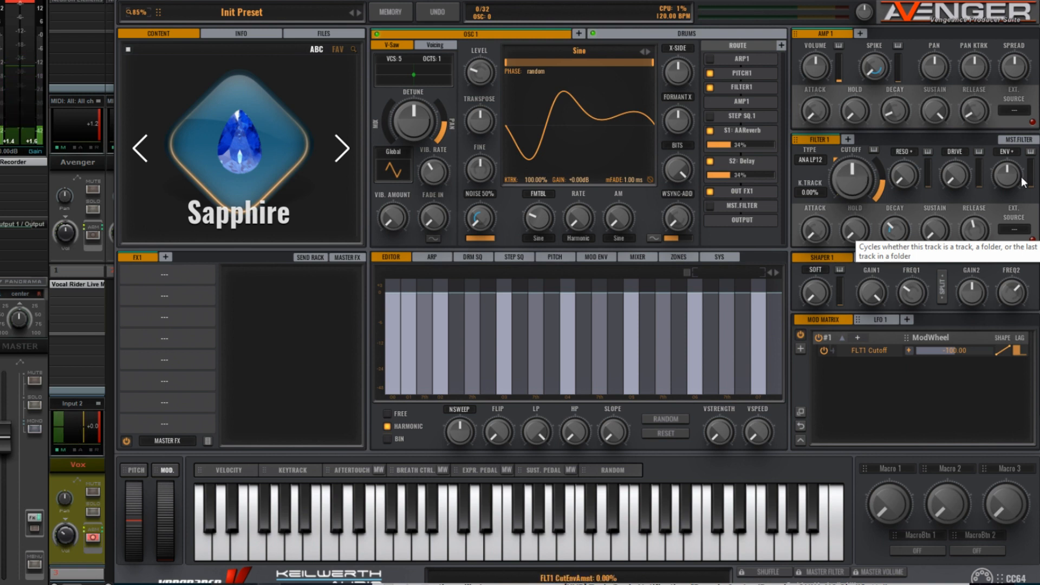
{"action": "left_click_drag", "start_coordinate": [1005, 180], "coordinate": [1004, 154]}
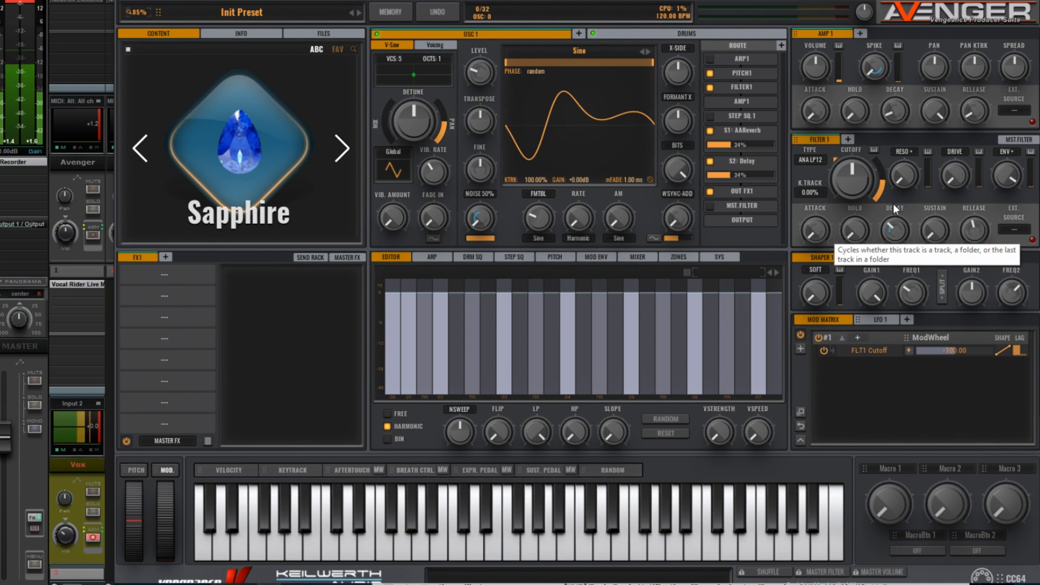
Add a second filter and set its type to the VNTG LP24 low-pass.
{"action": "left_click", "coordinate": [848, 140]}
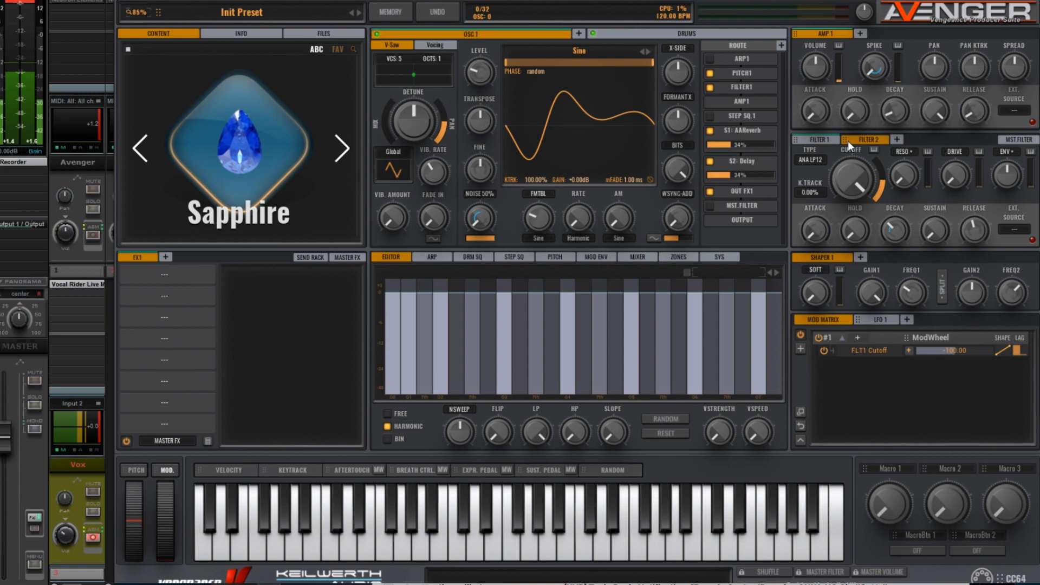
{"action": "left_click", "coordinate": [806, 161]}
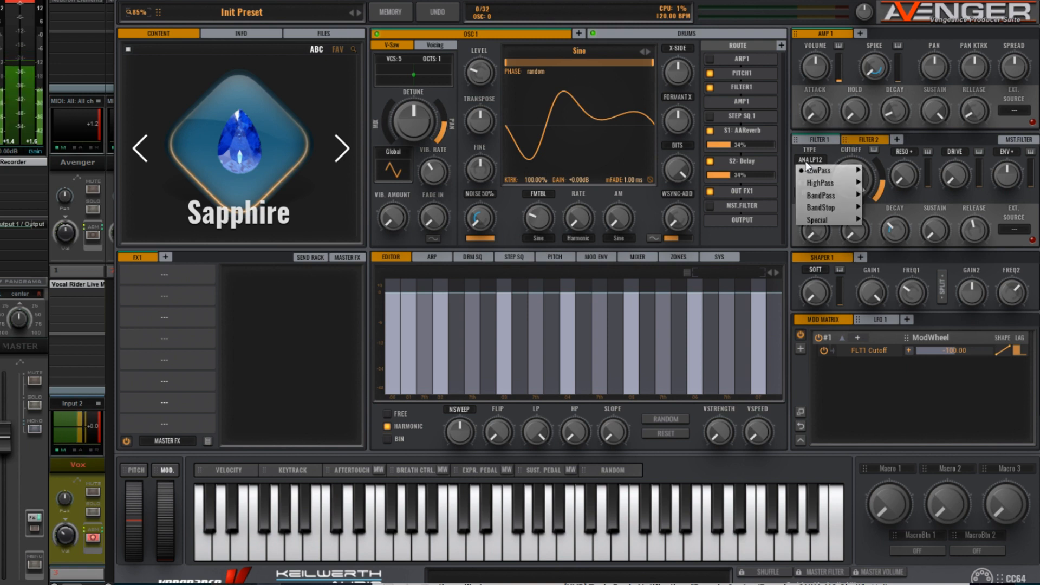
{"action": "mouse_move", "coordinate": [835, 170]}
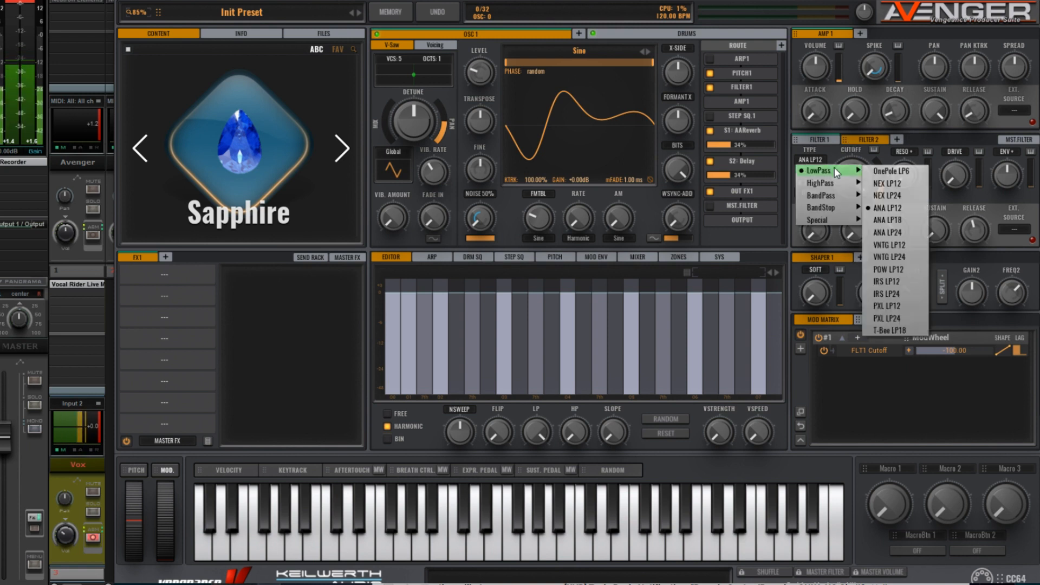
{"action": "left_click", "coordinate": [901, 257]}
Lower Filter 2's cutoff to about mid-range, raise its resonance and set its MOD value to 30.
{"action": "left_click_drag", "start_coordinate": [851, 174], "coordinate": [841, 228]}
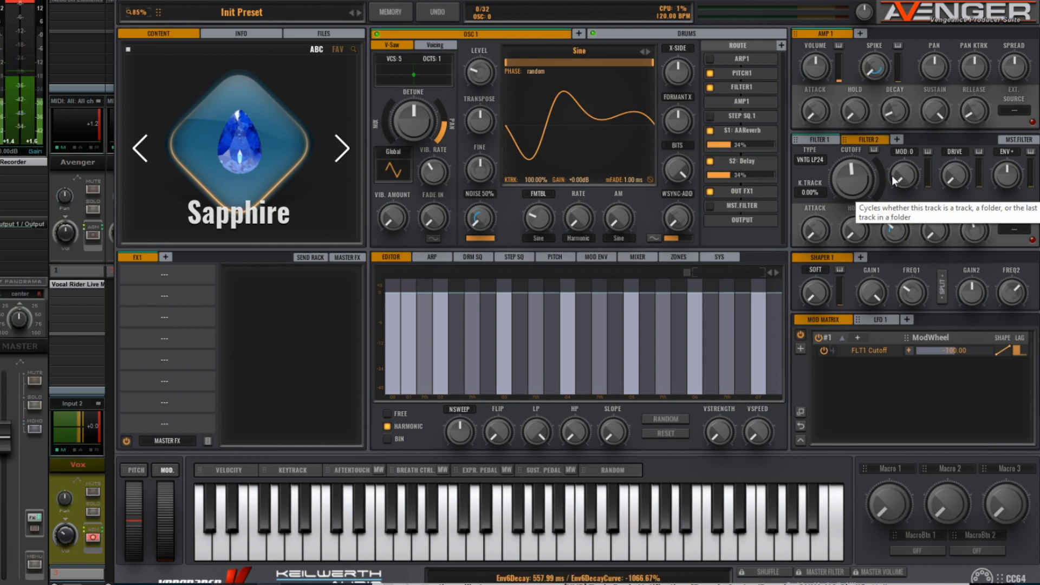
{"action": "left_click_drag", "start_coordinate": [905, 177], "coordinate": [911, 90]}
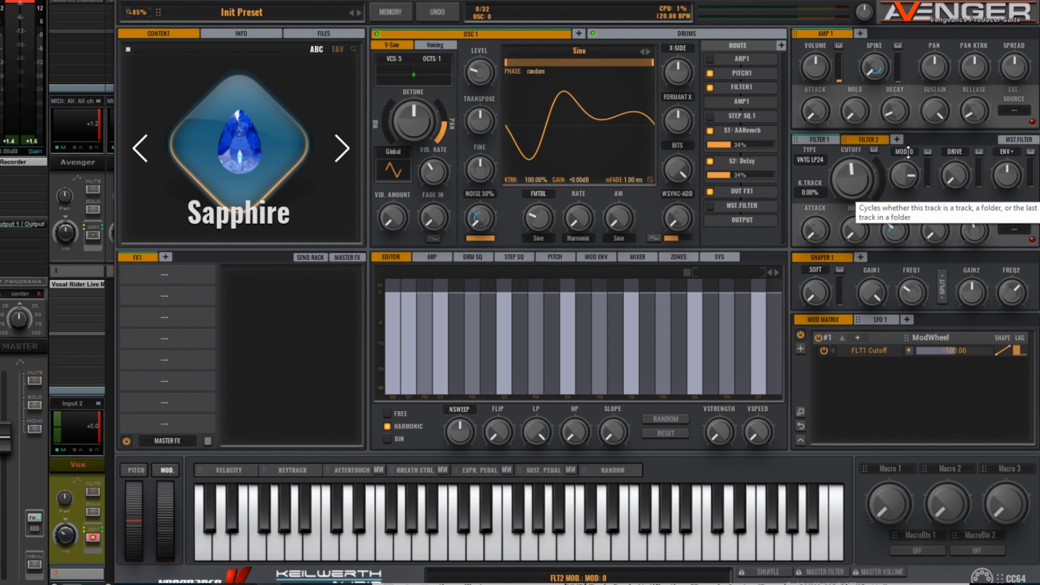
{"action": "left_click_drag", "start_coordinate": [909, 145], "coordinate": [908, 120]}
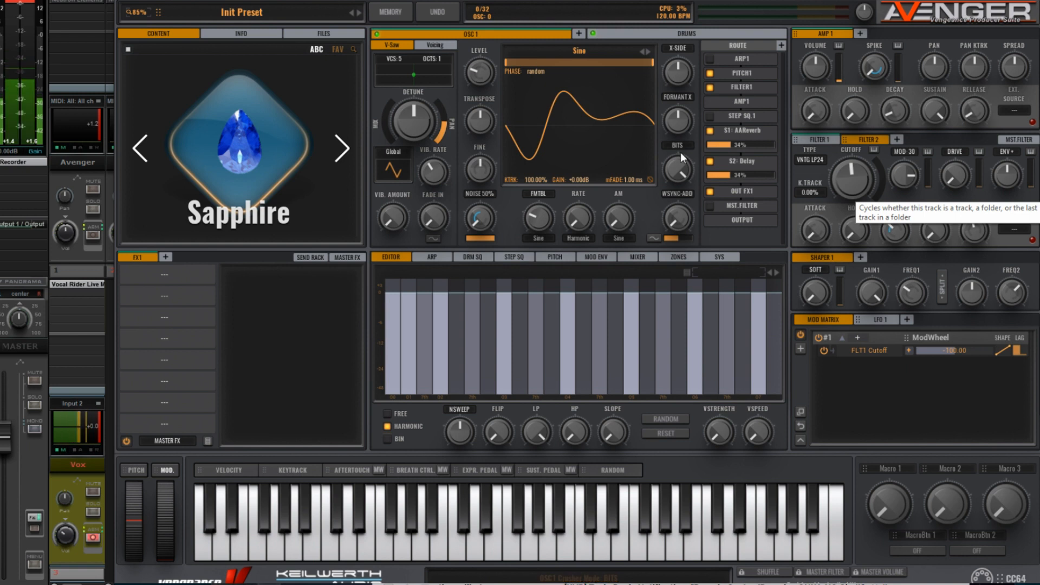
Add Filter 2 to OSC 1's route and place it ahead of Filter 1.
{"action": "left_click", "coordinate": [782, 44]}
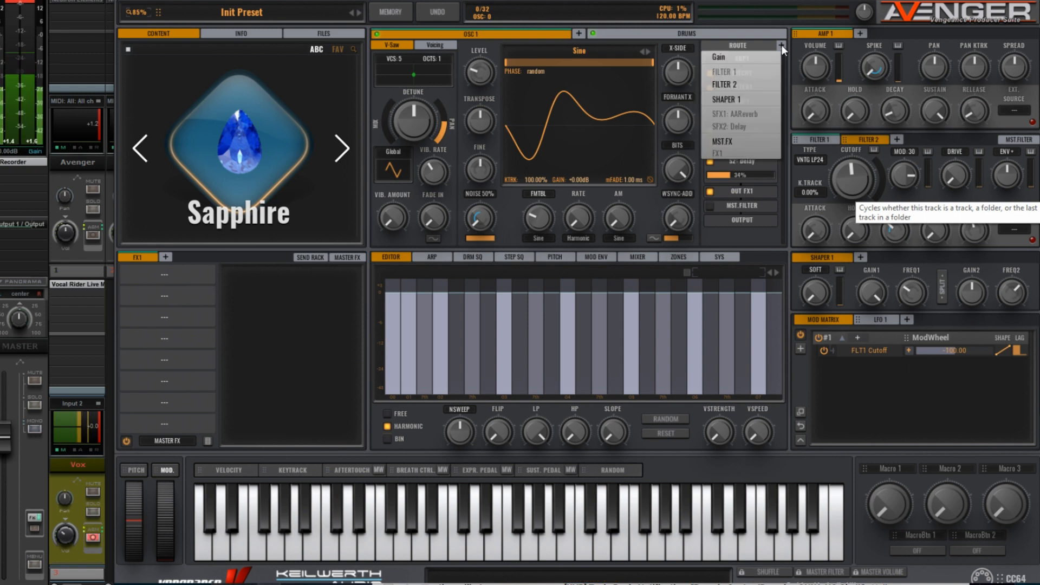
{"action": "left_click", "coordinate": [739, 85]}
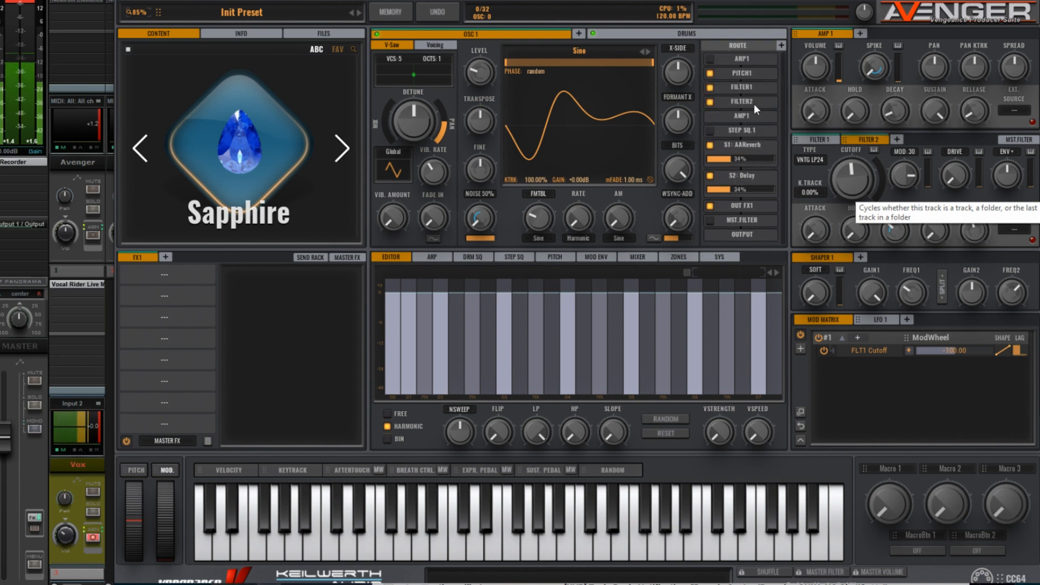
{"action": "left_click_drag", "start_coordinate": [753, 103], "coordinate": [754, 89]}
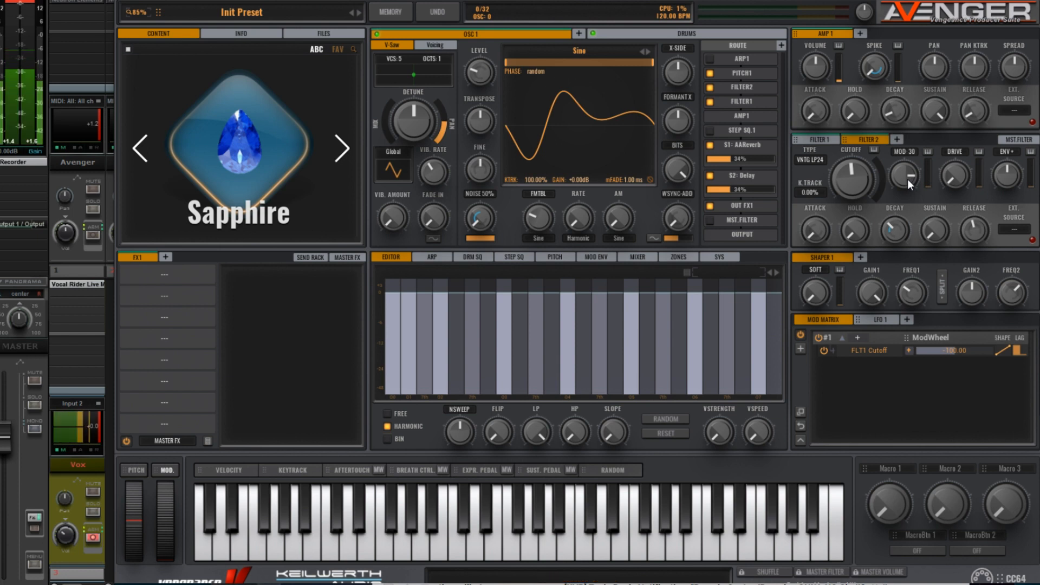
Load the Filterspikes 5 shape into Mod Envelope 1.
{"action": "left_click", "coordinate": [600, 259]}
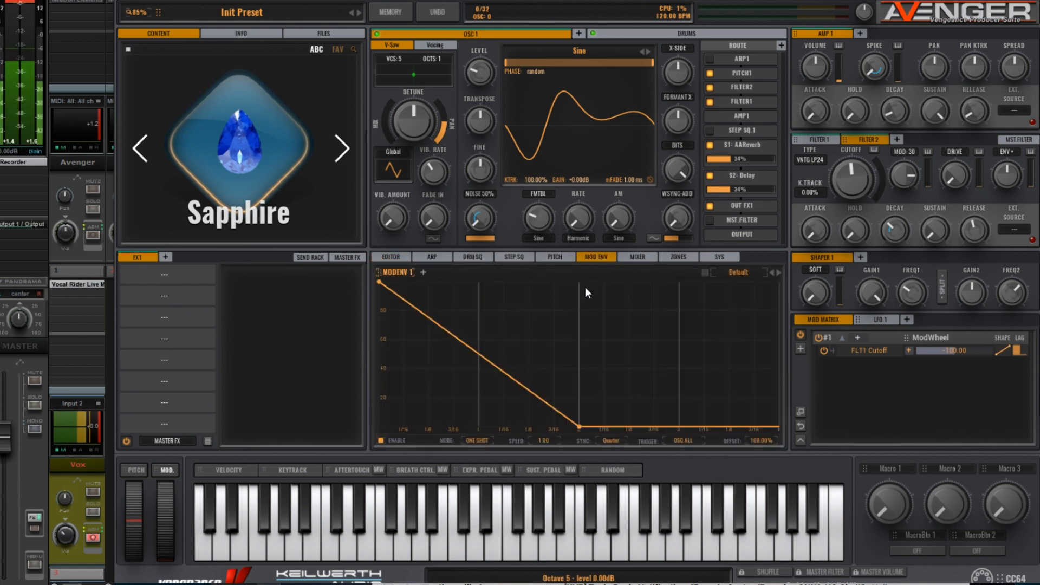
{"action": "left_click", "coordinate": [739, 272]}
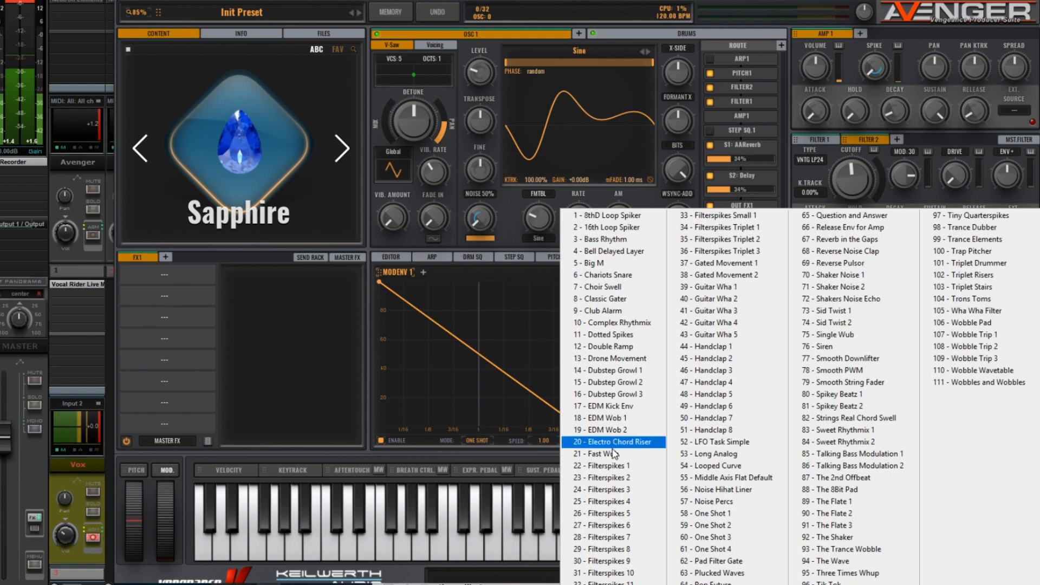
{"action": "left_click", "coordinate": [619, 515]}
Assign Mod Envelope 1 to Filter 2's cutoff and resonance, giving both small negative modulation amounts.
{"action": "left_click_drag", "start_coordinate": [378, 272], "coordinate": [852, 188]}
{"action": "left_click_drag", "start_coordinate": [378, 282], "coordinate": [904, 183]}
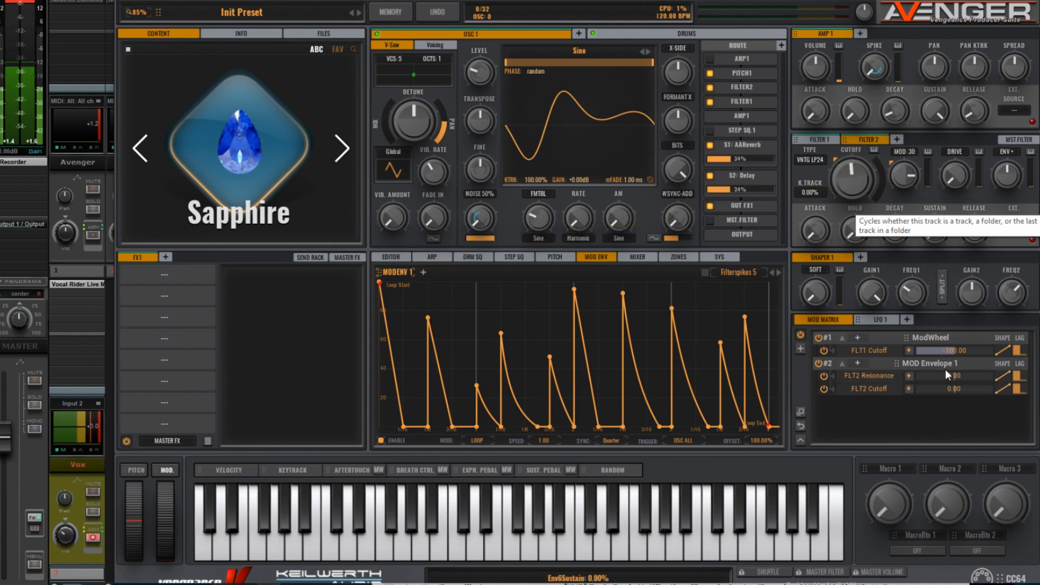
{"action": "left_click_drag", "start_coordinate": [944, 376], "coordinate": [941, 388]}
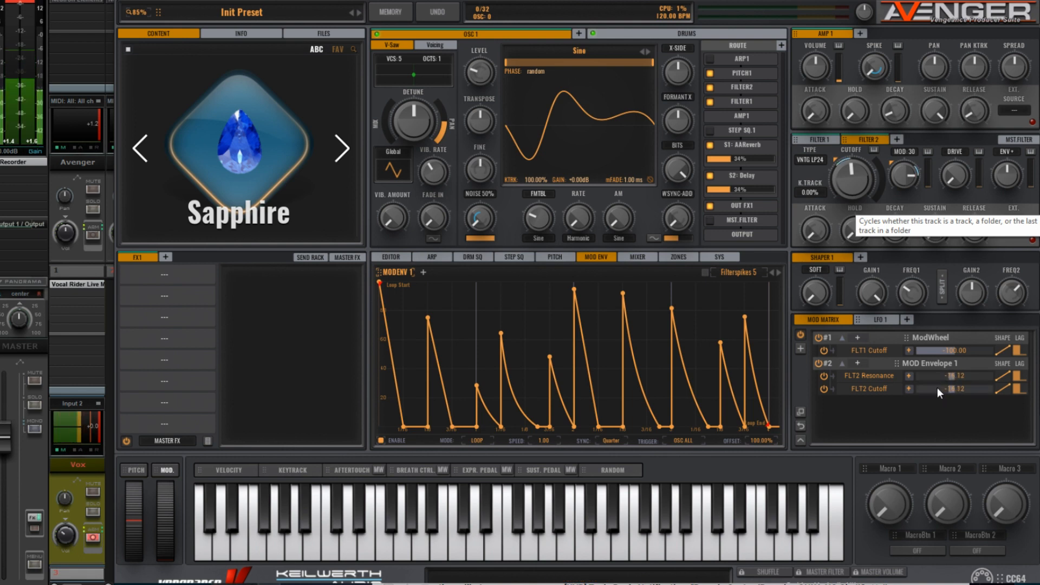
{"action": "left_click_drag", "start_coordinate": [937, 387], "coordinate": [938, 387]}
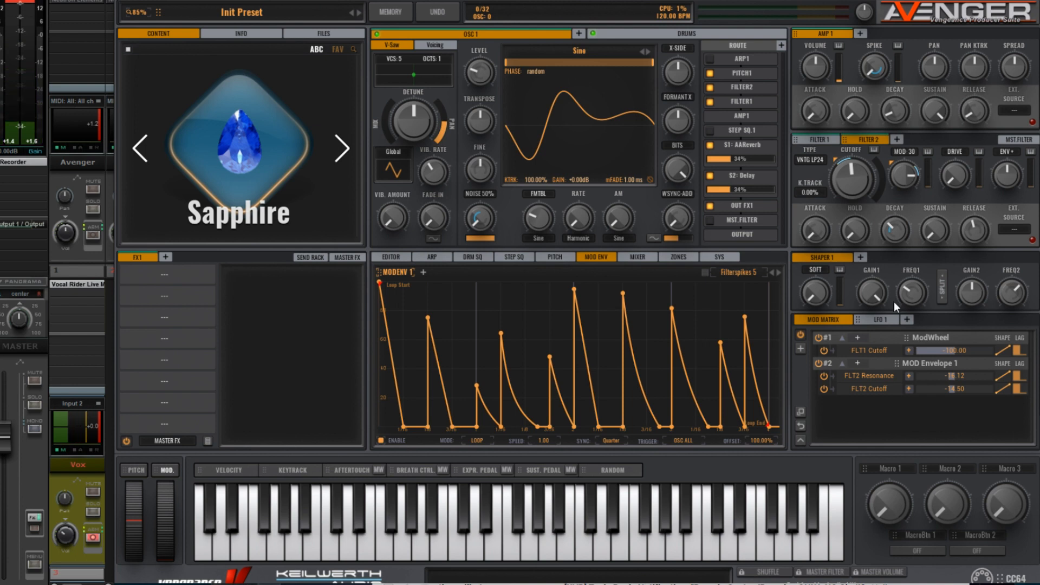
Add a second mod envelope, flatten its curve to 0% and place its end point at 4000 ms.
{"action": "left_click", "coordinate": [424, 273]}
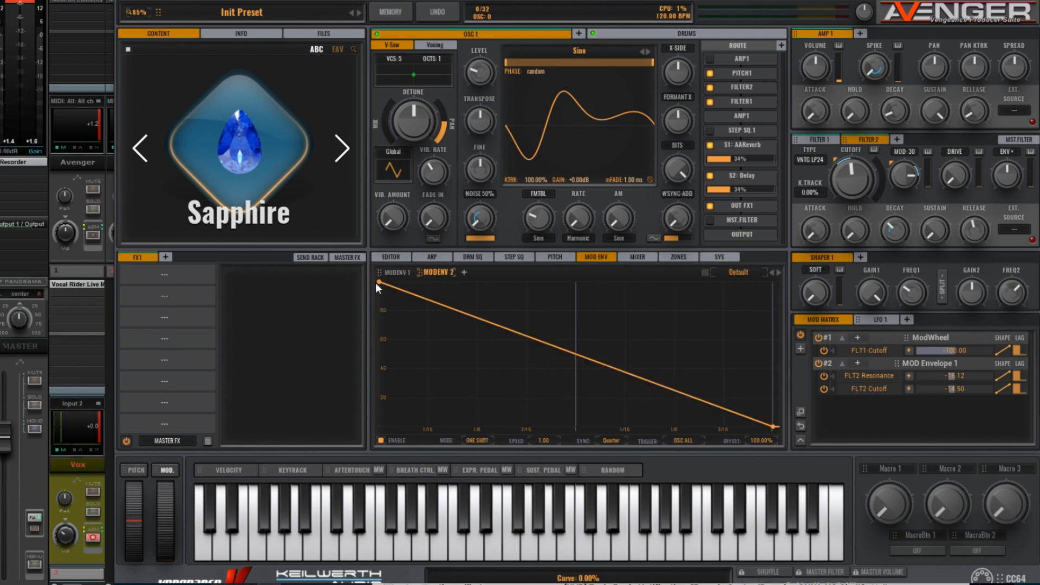
{"action": "left_click_drag", "start_coordinate": [377, 282], "coordinate": [324, 467]}
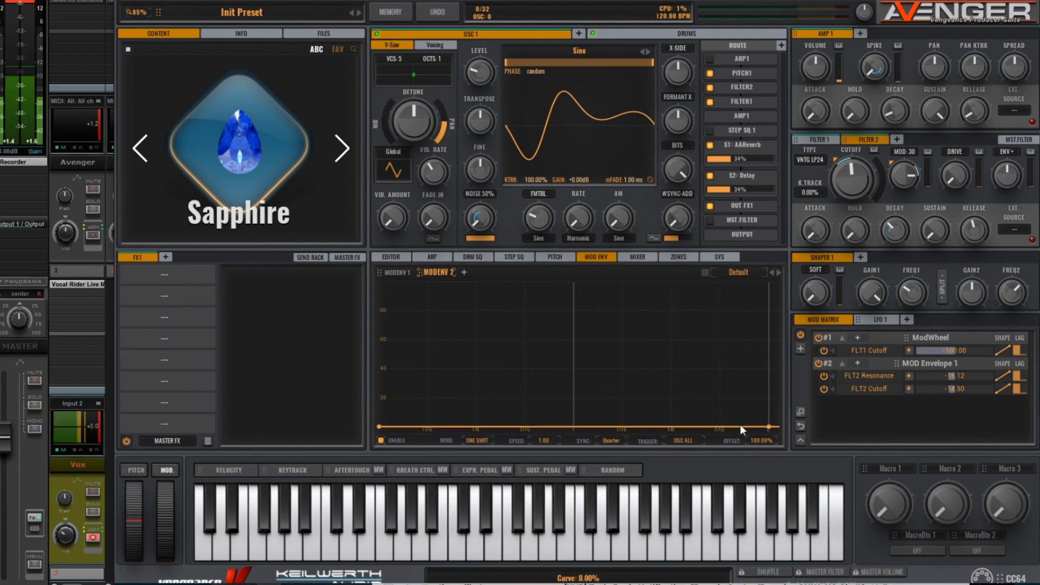
{"action": "left_click_drag", "start_coordinate": [770, 427], "coordinate": [689, 460]}
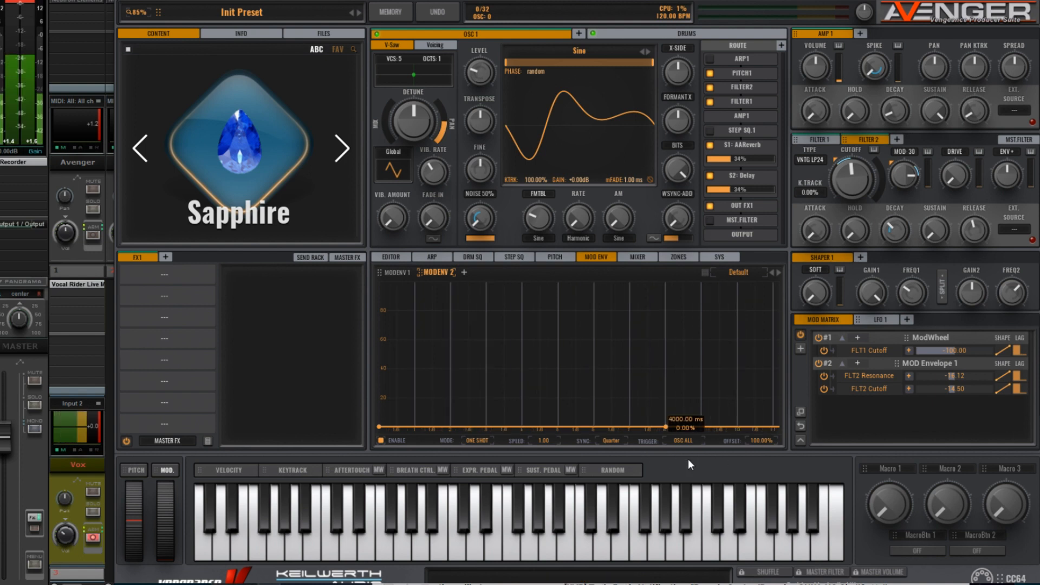
Add three points before Mod Envelope 2's end to form a flat-topped peak that rises from zero to full height and falls back.
{"action": "double_click", "coordinate": [557, 427]}
{"action": "left_click_drag", "start_coordinate": [558, 427], "coordinate": [558, 430]}
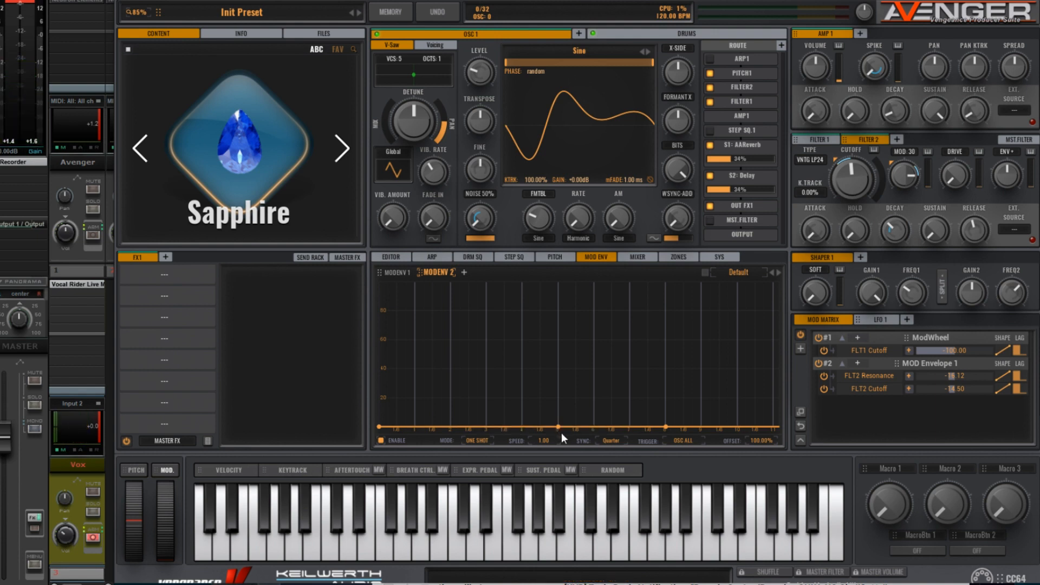
{"action": "double_click", "coordinate": [593, 426]}
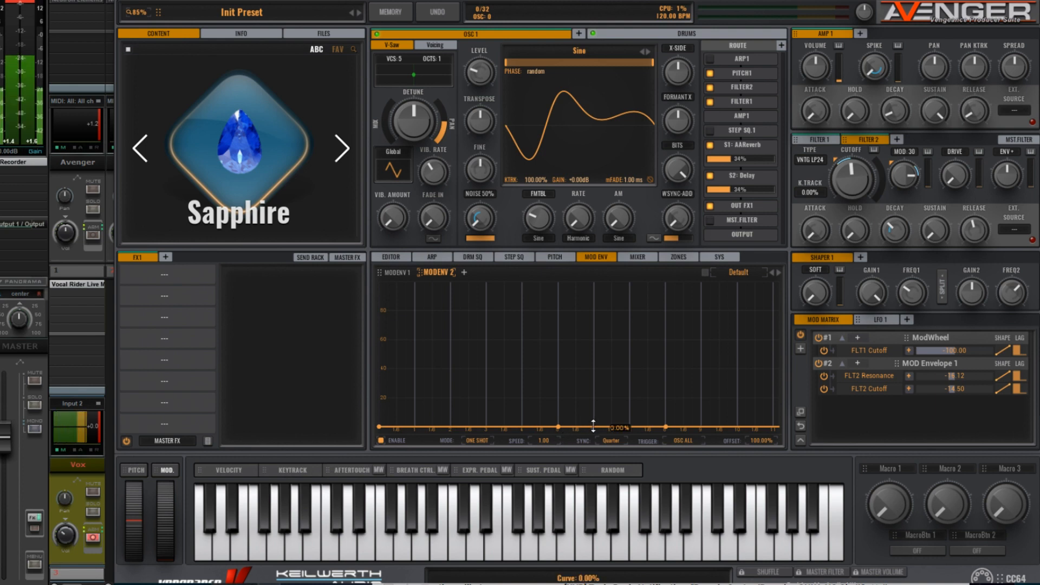
{"action": "left_click_drag", "start_coordinate": [593, 424], "coordinate": [597, 257]}
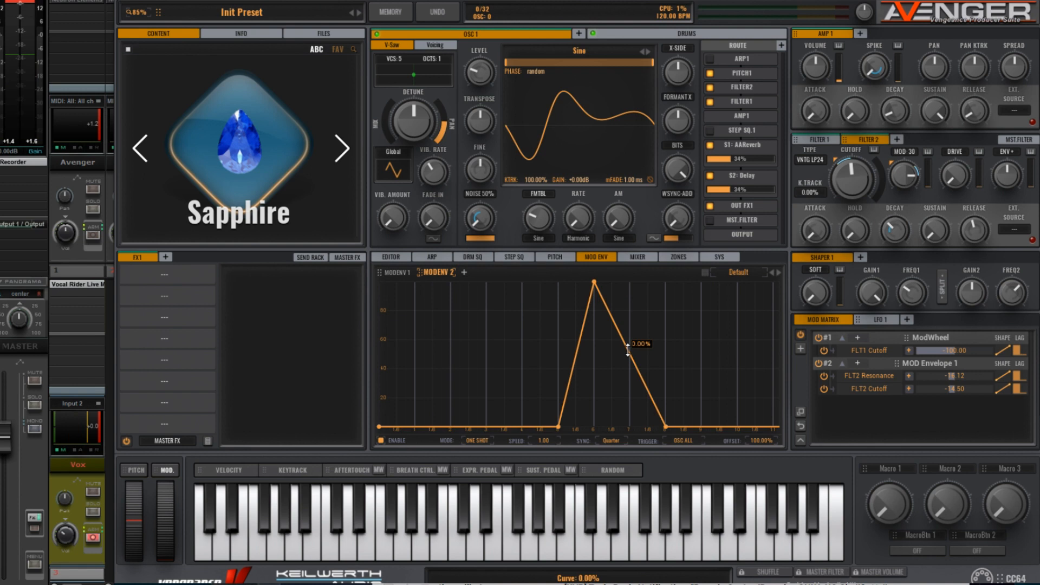
{"action": "double_click", "coordinate": [627, 347]}
{"action": "left_click_drag", "start_coordinate": [627, 348], "coordinate": [632, 270]}
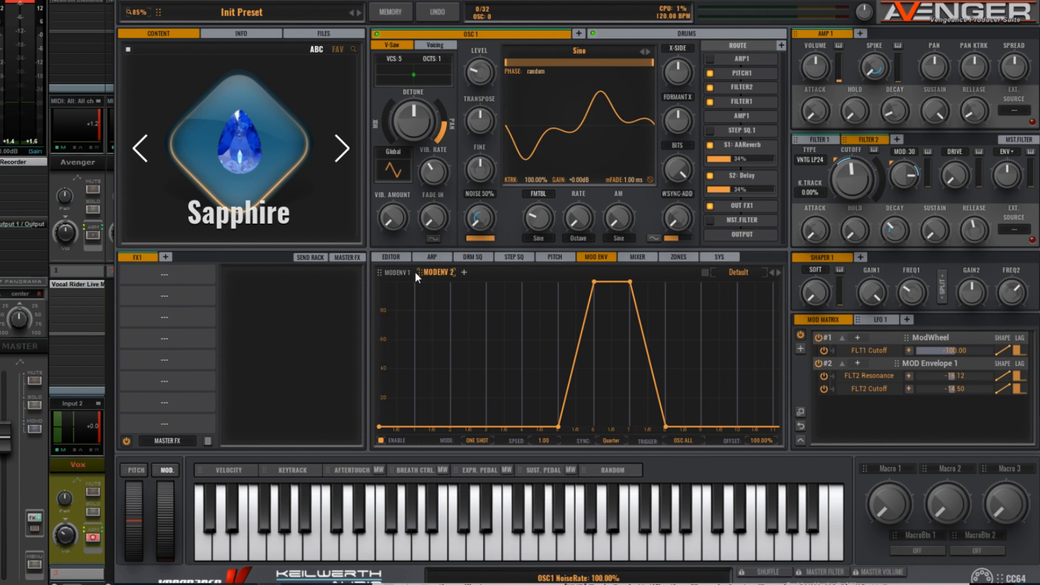
Assign Mod Envelope 2 to oscillator 1's FM amount with a positive modulation amount of about 62.
{"action": "left_click_drag", "start_coordinate": [463, 247], "coordinate": [538, 213]}
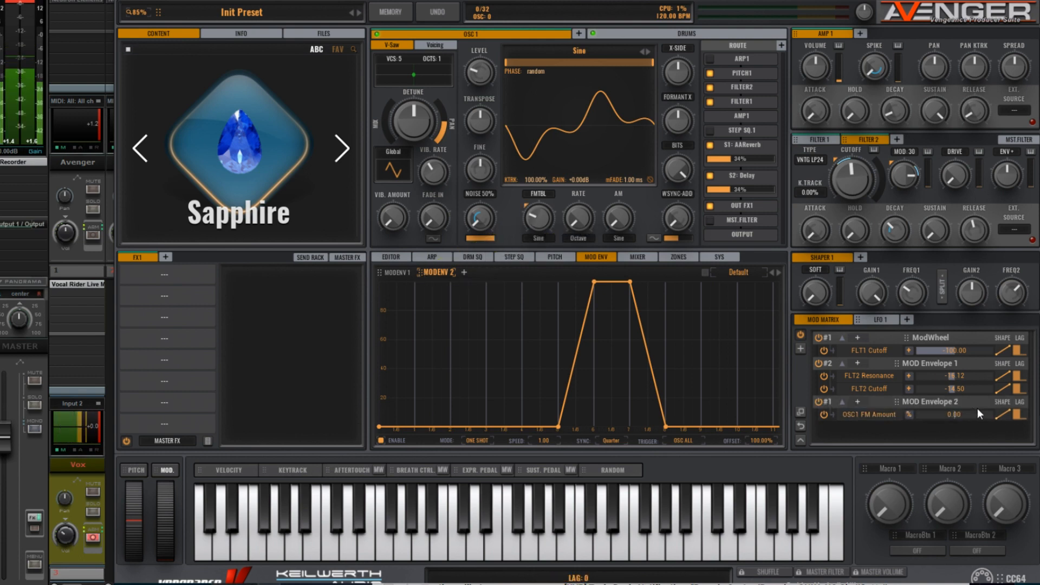
{"action": "left_click_drag", "start_coordinate": [976, 411], "coordinate": [1000, 415]}
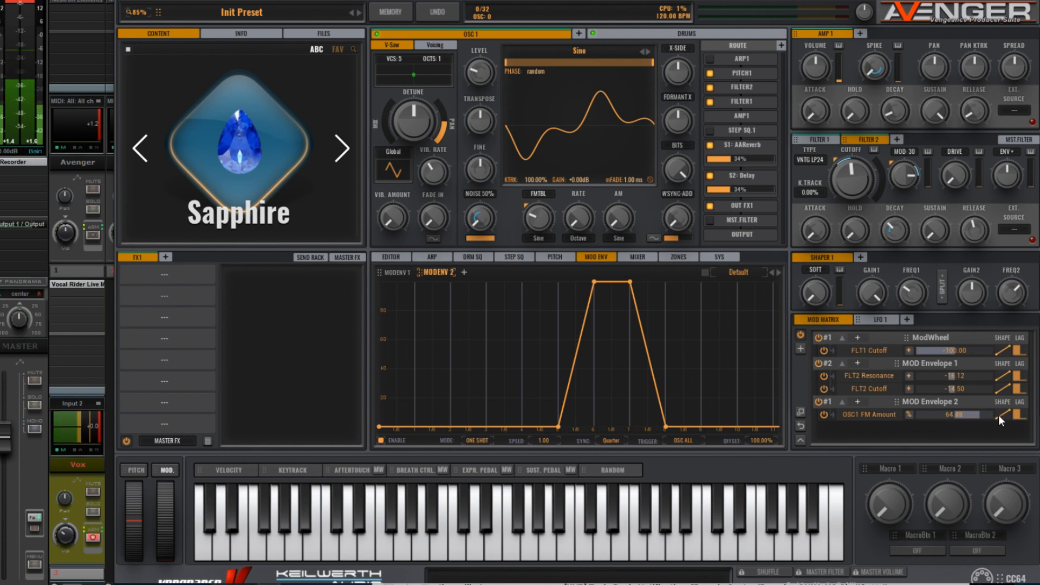
{"action": "left_click_drag", "start_coordinate": [999, 415], "coordinate": [996, 416]}
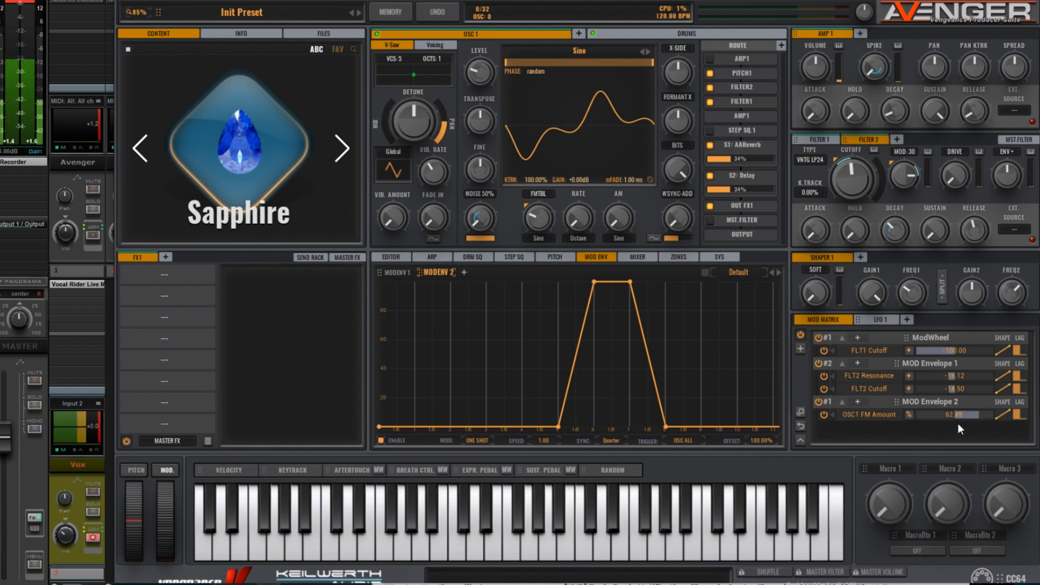
Set Mod Envelope 2's playback mode to Loop.
{"action": "left_click", "coordinate": [479, 442]}
{"action": "left_click", "coordinate": [475, 488]}
{"action": "left_click", "coordinate": [477, 495]}
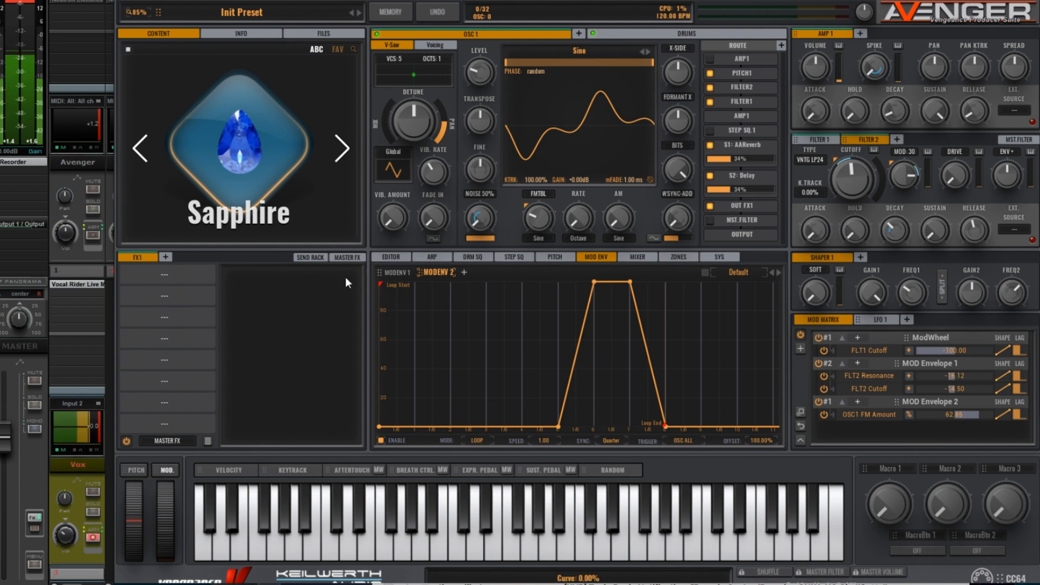
{"action": "left_click", "coordinate": [392, 273]}
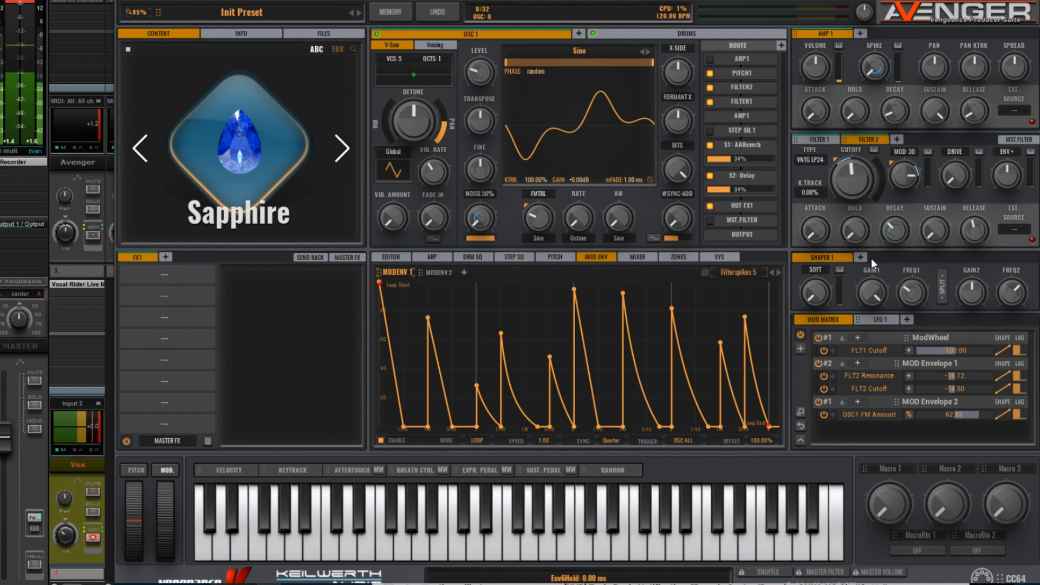
{"action": "left_click", "coordinate": [880, 321]}
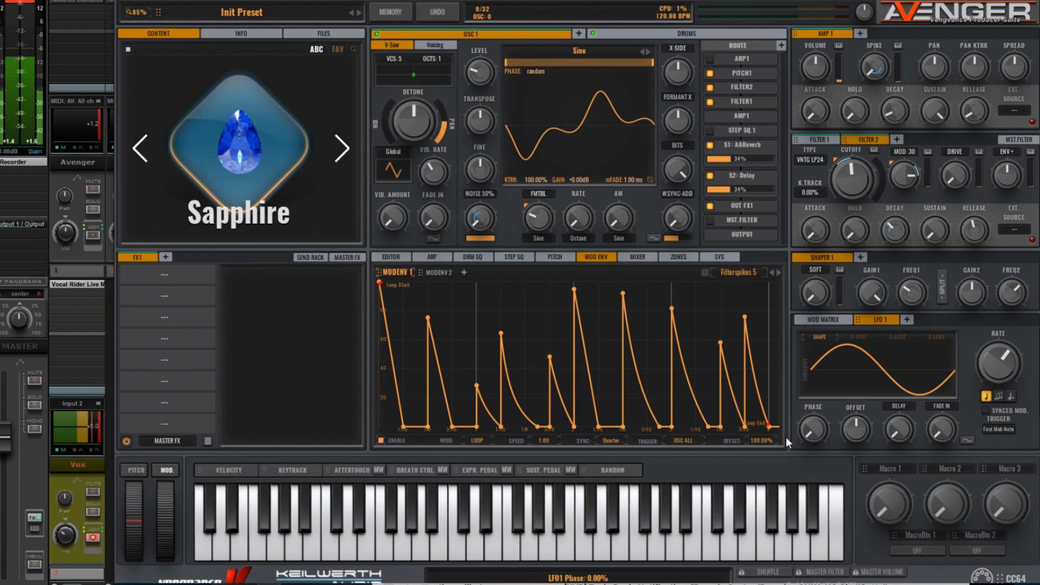
{"action": "left_click", "coordinate": [827, 320]}
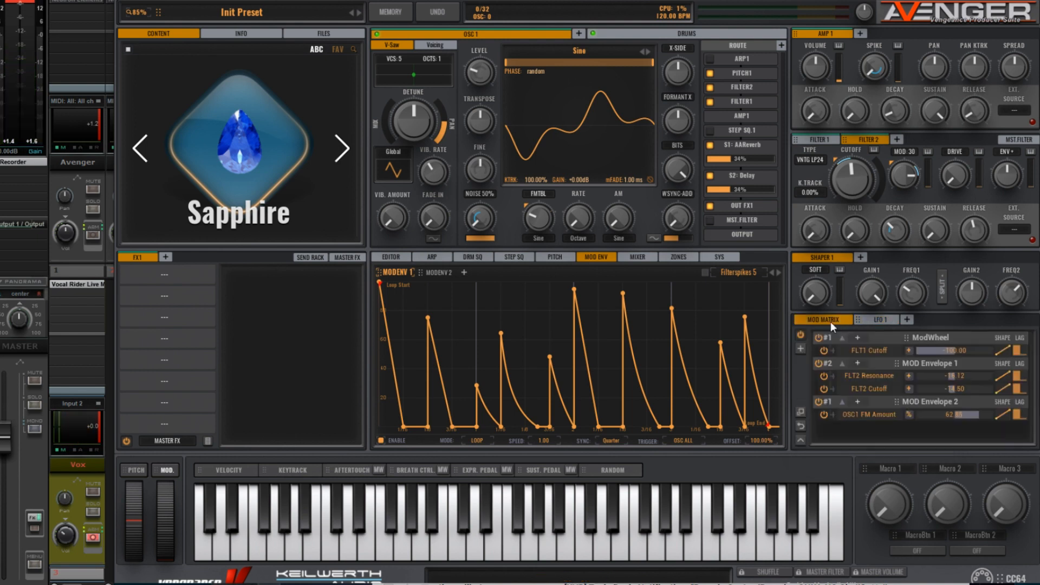
Assign Mod Envelope 2 to Mod Envelope 1's offset and set the modulation amount to -50.
{"action": "left_click", "coordinate": [441, 273]}
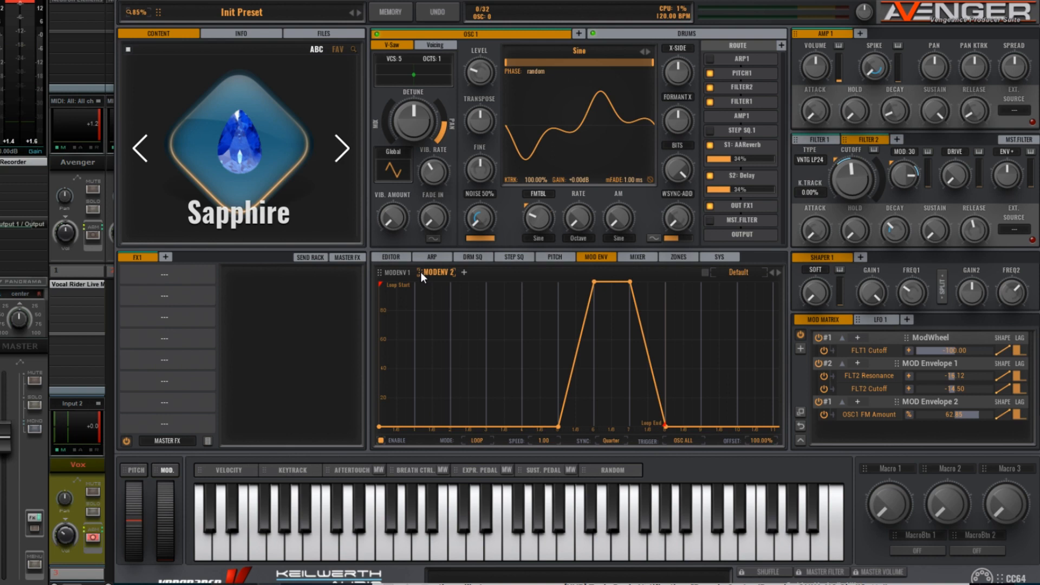
{"action": "left_click_drag", "start_coordinate": [420, 272], "coordinate": [757, 442]}
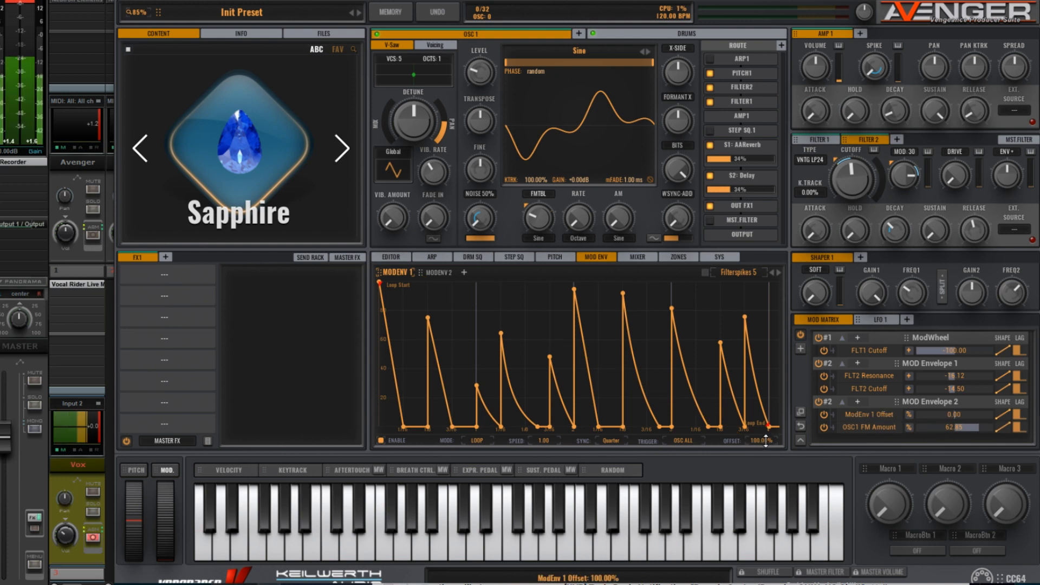
{"action": "double_click", "coordinate": [954, 413]}
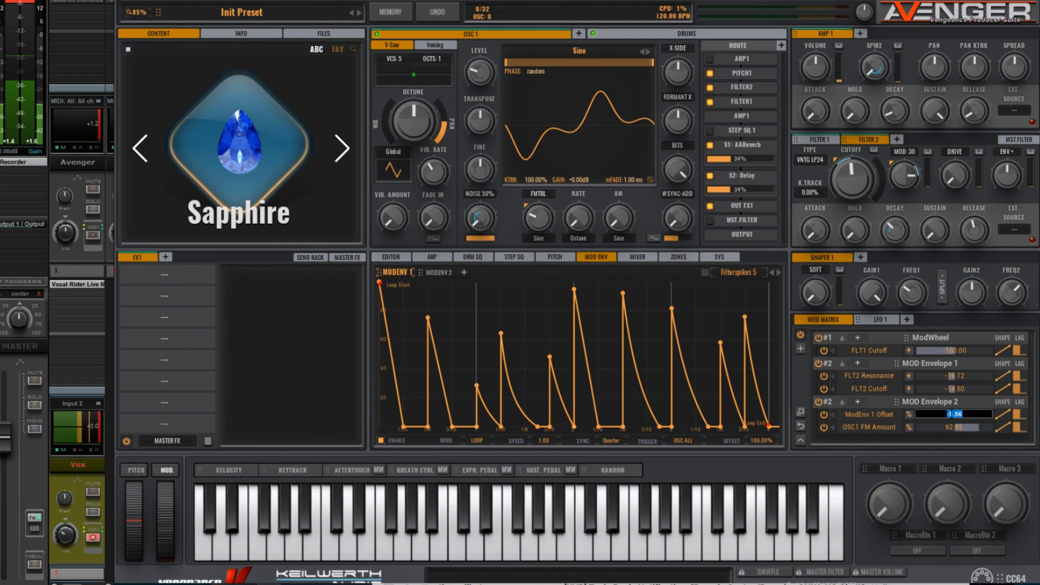
{"action": "type", "text": "-50"}
{"action": "key", "text": "Return"}
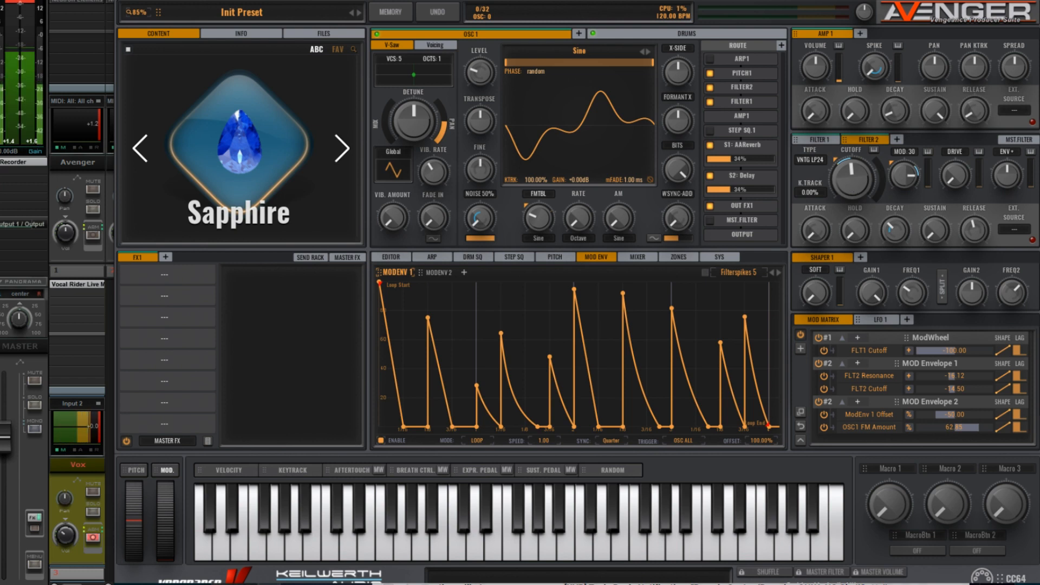
{"action": "left_click", "coordinate": [753, 35]}
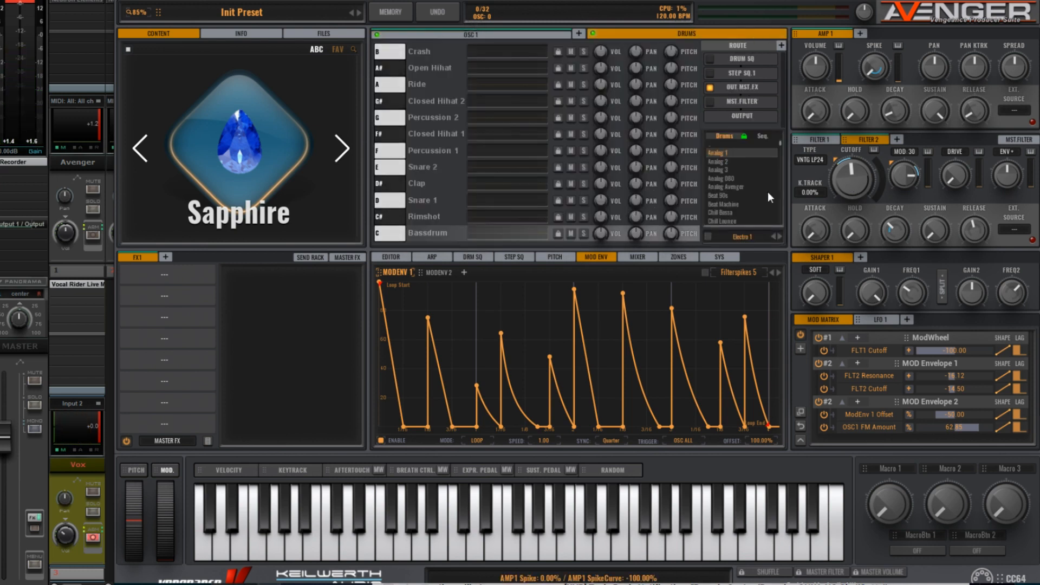
{"action": "left_click", "coordinate": [728, 154]}
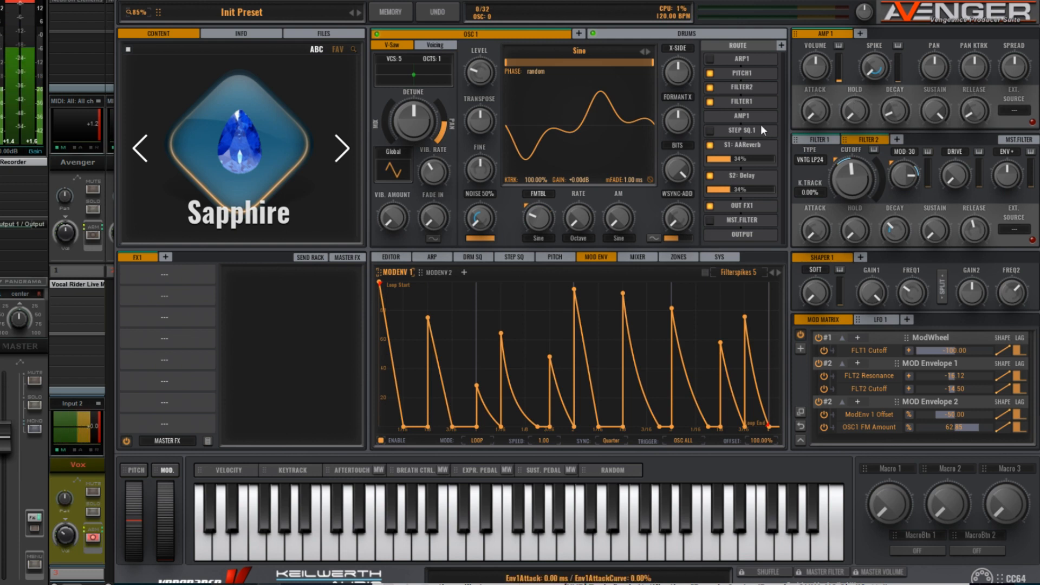
Enable Step SQ 1 in oscillator 1's routing and load the Rhythmic Simple pattern Classic Gate 2.
{"action": "left_click", "coordinate": [743, 130]}
{"action": "left_click", "coordinate": [710, 131]}
{"action": "left_click", "coordinate": [729, 274]}
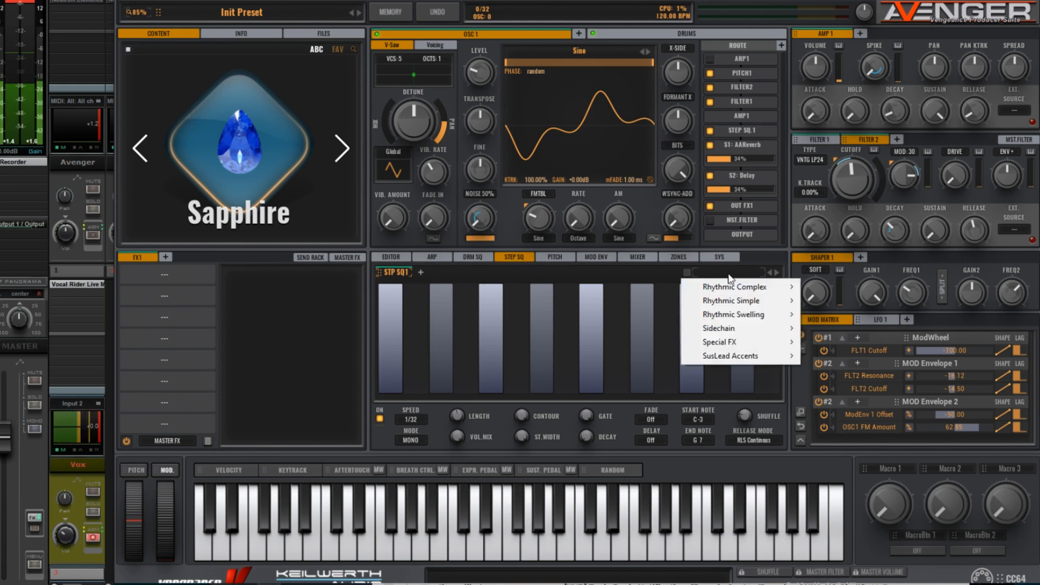
{"action": "mouse_move", "coordinate": [733, 303]}
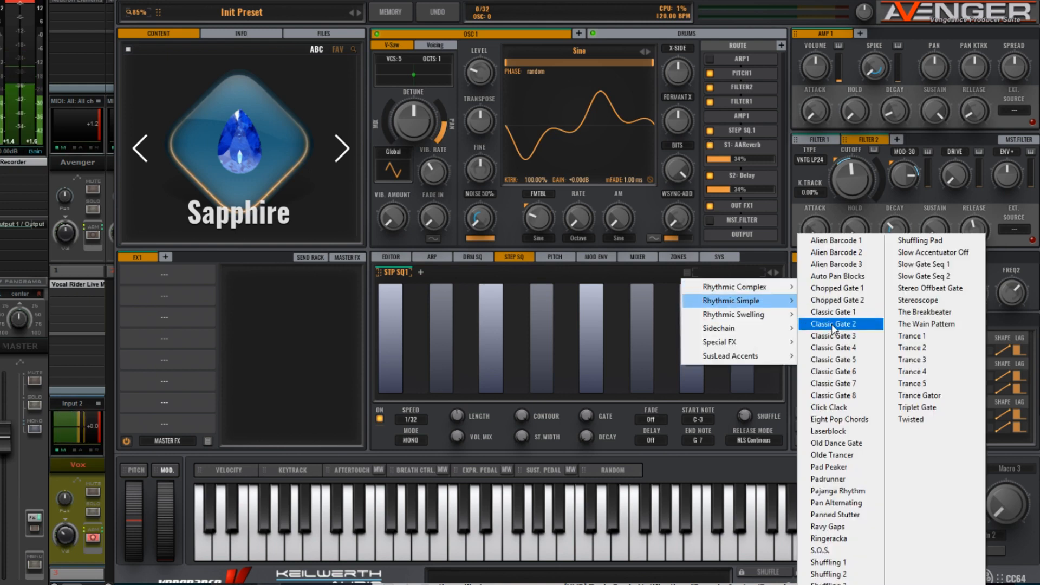
{"action": "left_click", "coordinate": [831, 325]}
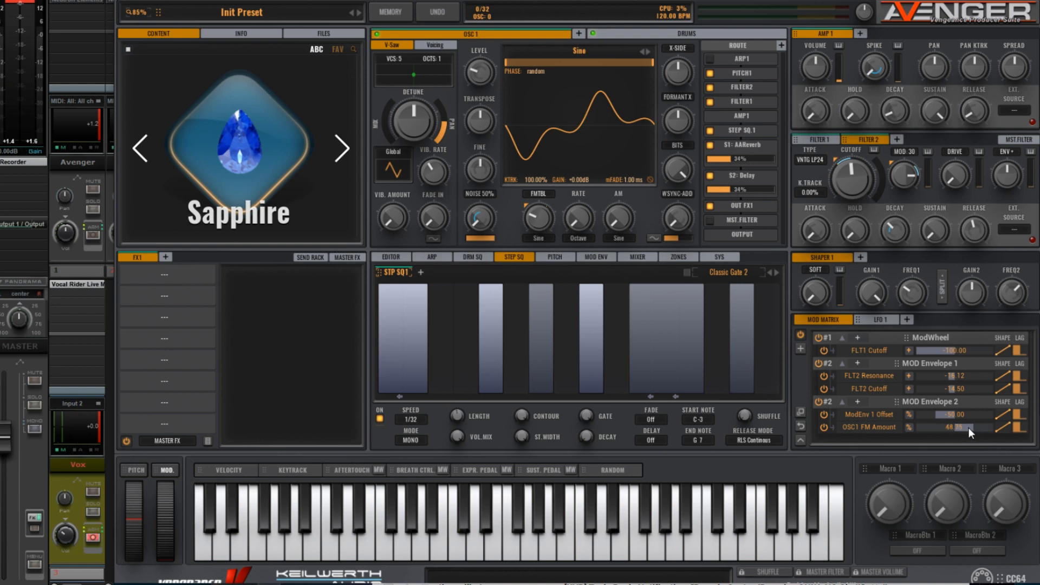
Set Mod Envelope 2's amount on oscillator 1's FM to about -22.56 and lower the oscillator's level to 0%.
{"action": "left_click_drag", "start_coordinate": [970, 428], "coordinate": [947, 434]}
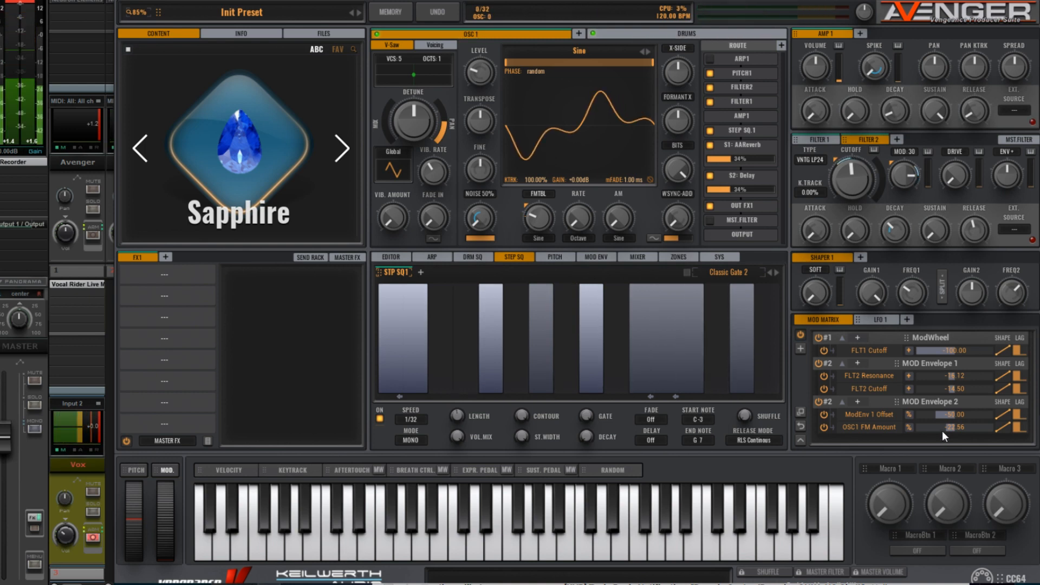
{"action": "left_click_drag", "start_coordinate": [478, 60], "coordinate": [471, 119]}
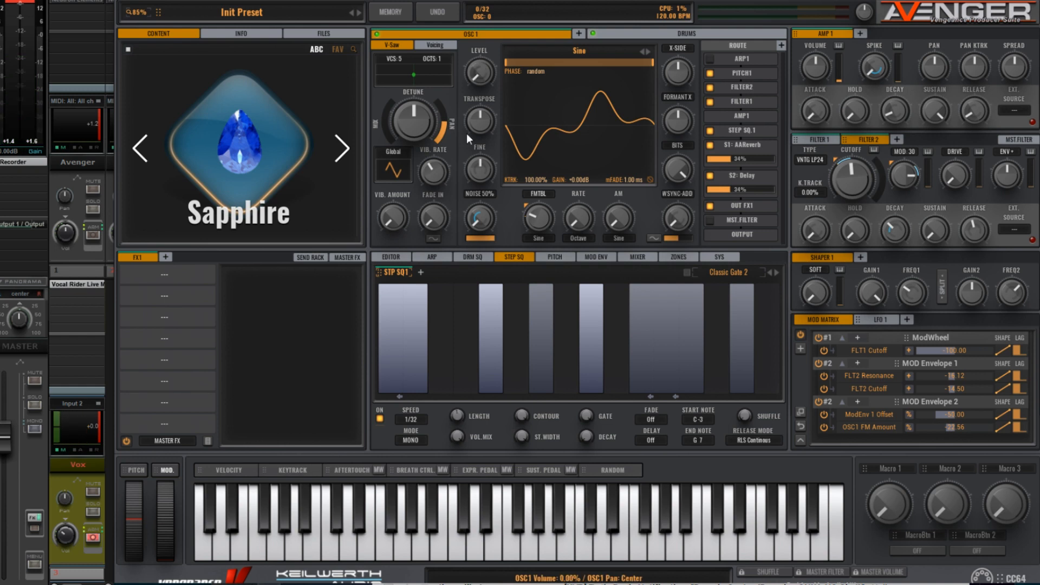